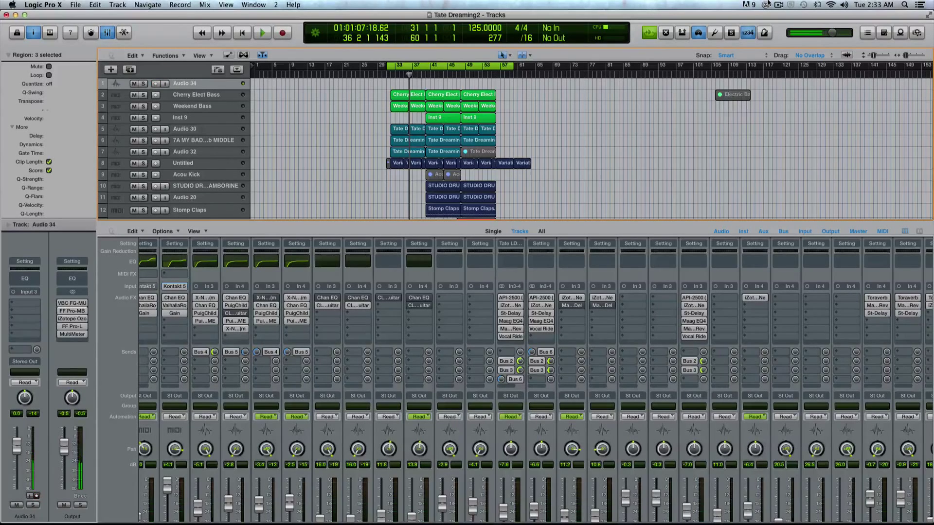
# Raise the selected region's Transpose value in the Region inspector to +1
pyautogui.scroll(-8, 633, 144)
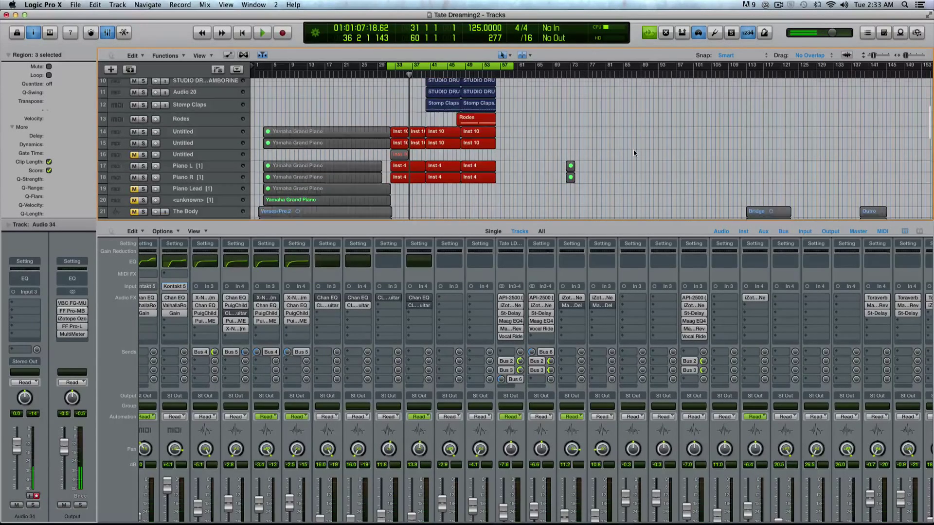
pyautogui.scroll(8, 593, 155)
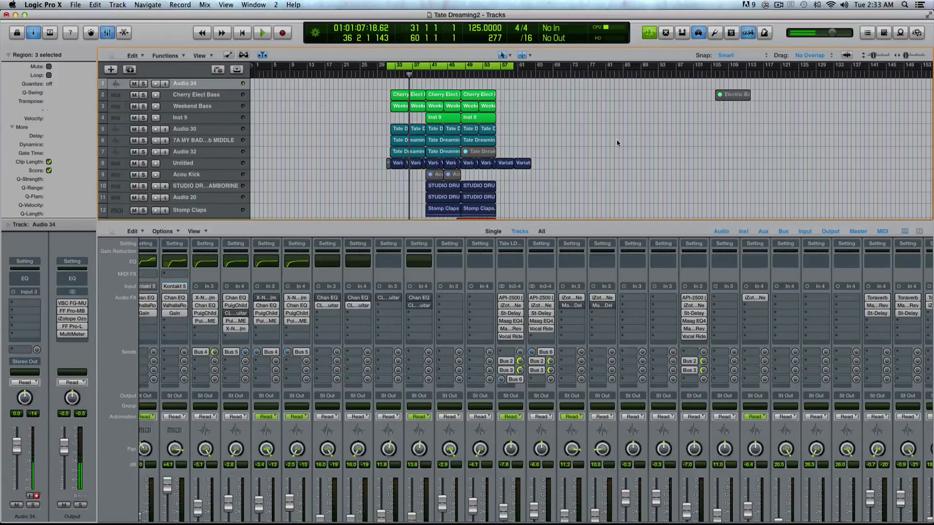
pyautogui.scroll(-3, 617, 125)
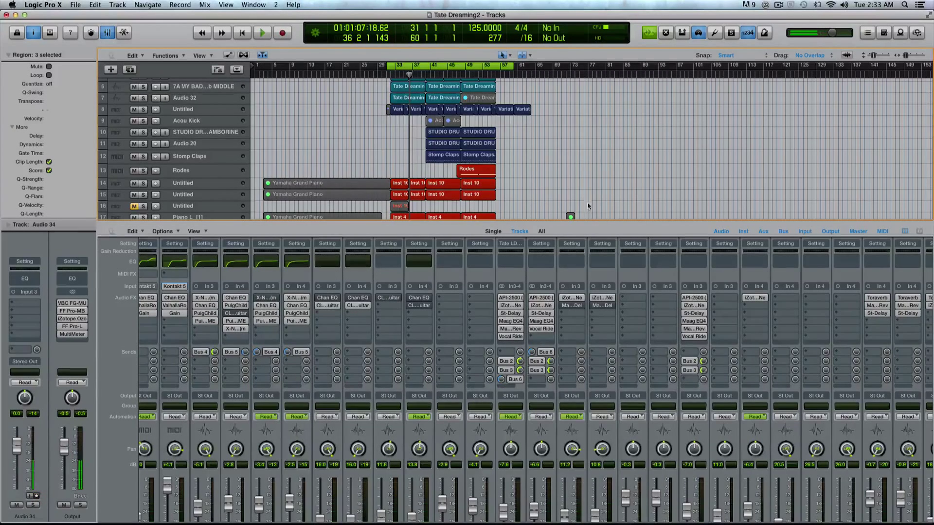
pyautogui.scroll(3, 378, 196)
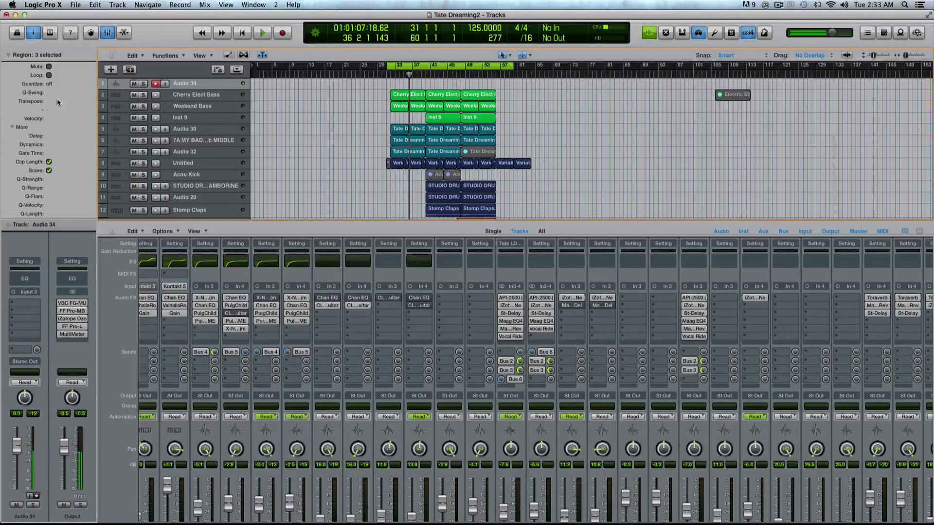
pyautogui.moveTo(56, 101)
pyautogui.mouseDown()
pyautogui.moveTo(57, 86)
pyautogui.moveTo(52, 105)
pyautogui.mouseUp()
pyautogui.scroll(-5, 455, 166)
pyautogui.scroll(8, 455, 167)
# Restore the minimized LOGIC PRO X THEMES Safari window and select its web address
pyautogui.moveTo(836, 523)
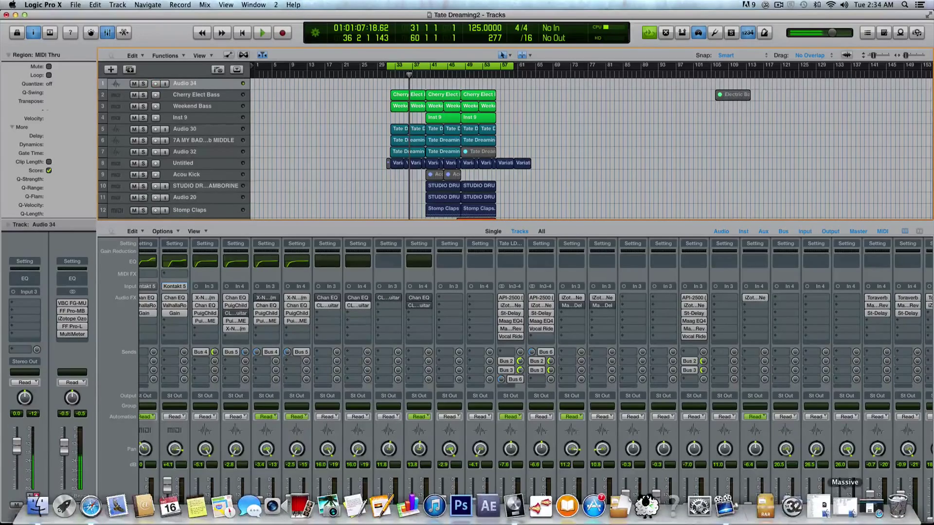
pyautogui.click(870, 507)
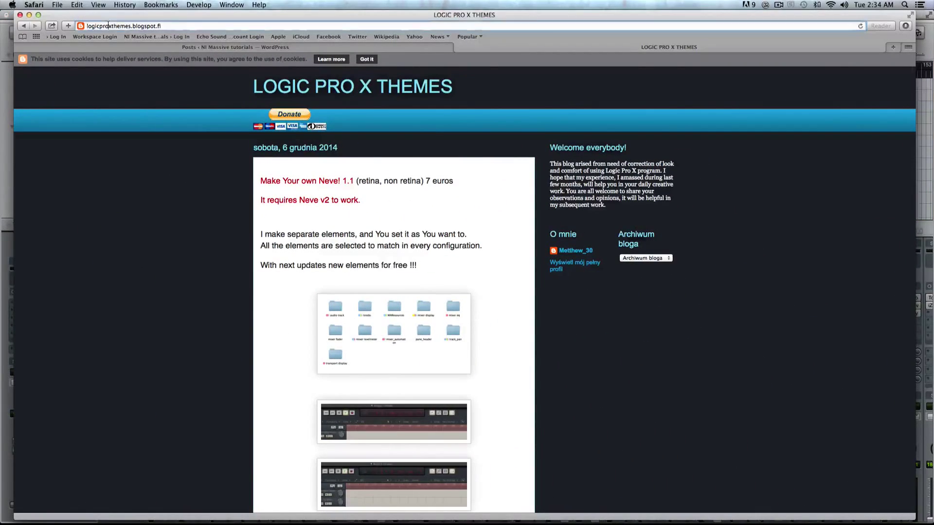
pyautogui.click(108, 25)
# Scroll the blog down past the Neve post to the FENDER Theme post at 15/10 euros
pyautogui.scroll(-10, 306, 195)
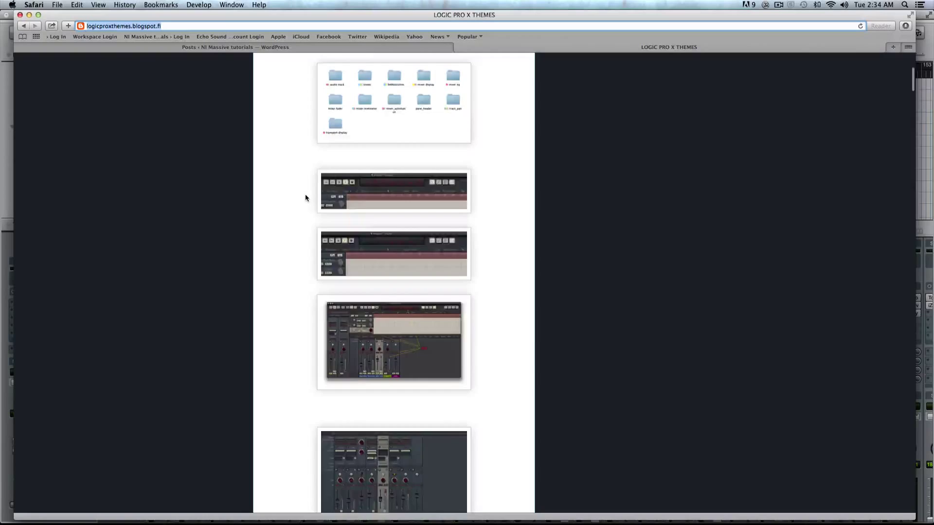
pyautogui.scroll(15, 306, 195)
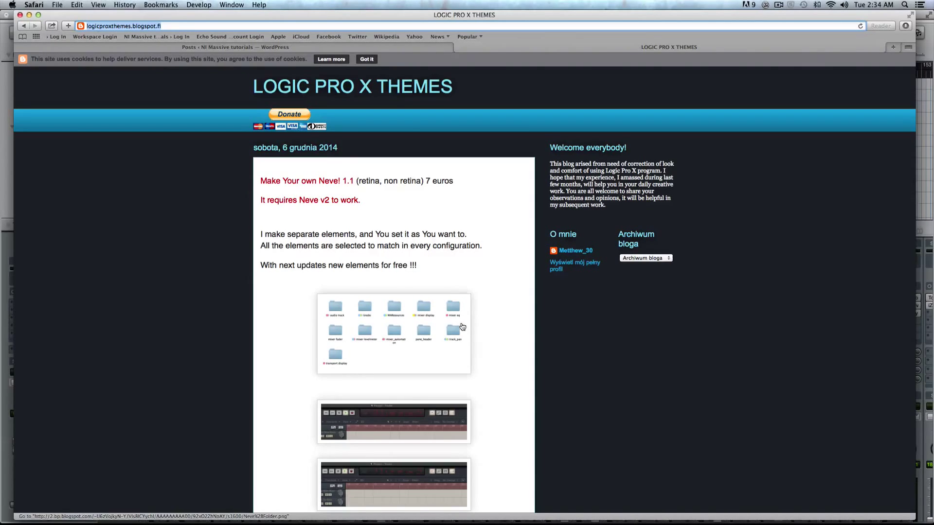
pyautogui.scroll(-4, 471, 360)
pyautogui.scroll(-7, 471, 360)
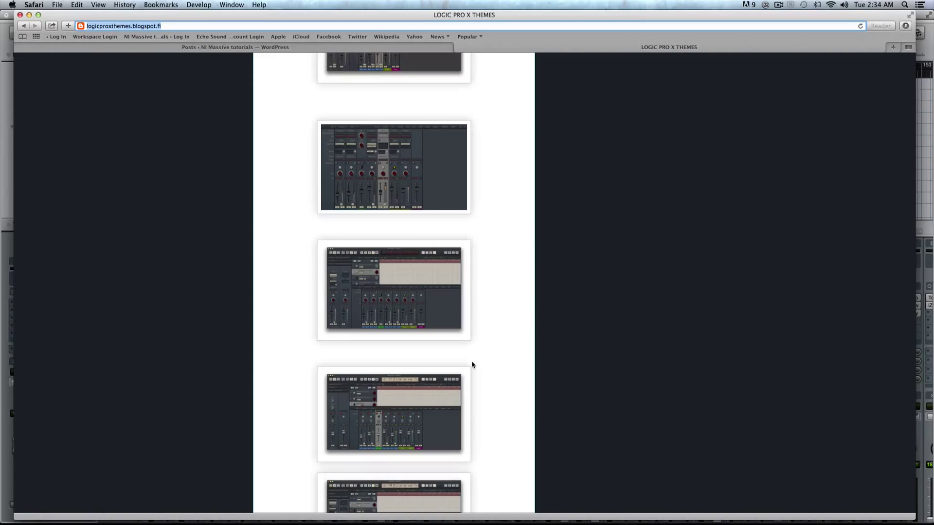
pyautogui.scroll(12, 471, 361)
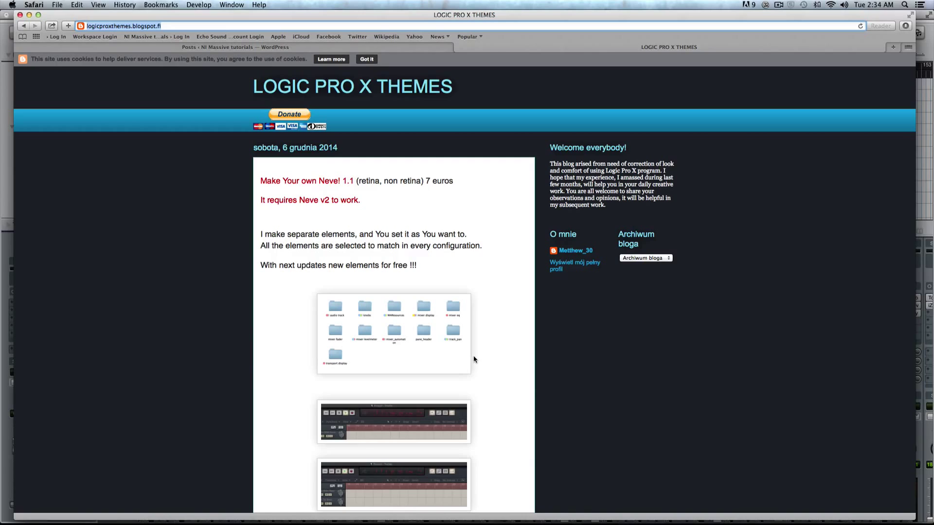
pyautogui.scroll(-10, 474, 355)
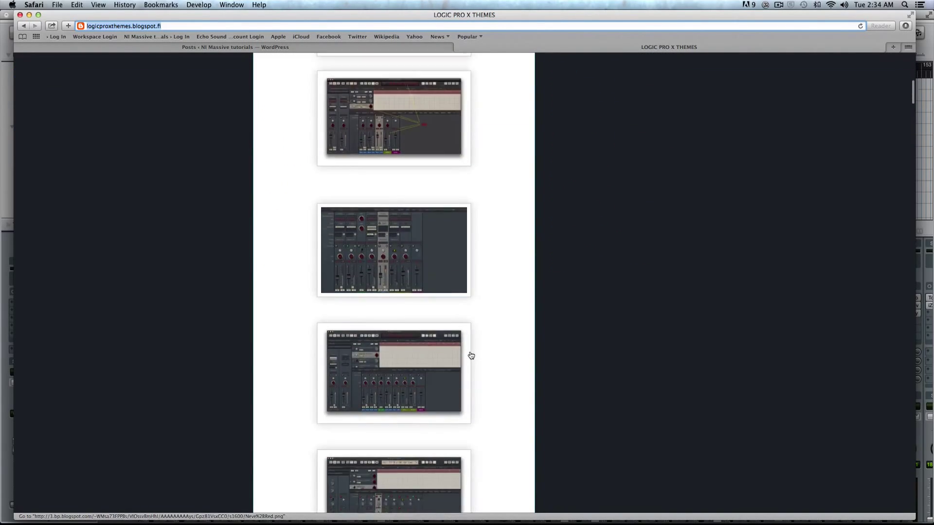
pyautogui.scroll(-10, 471, 356)
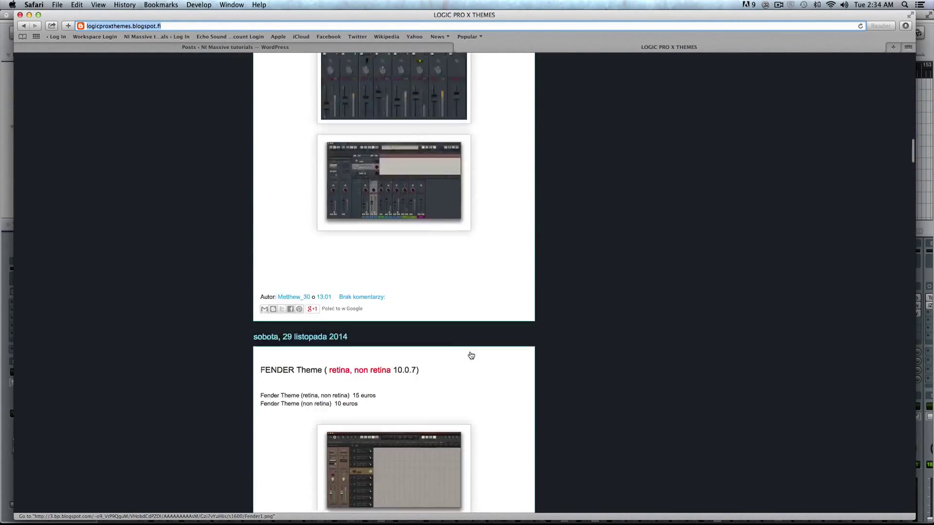
pyautogui.scroll(-5, 471, 356)
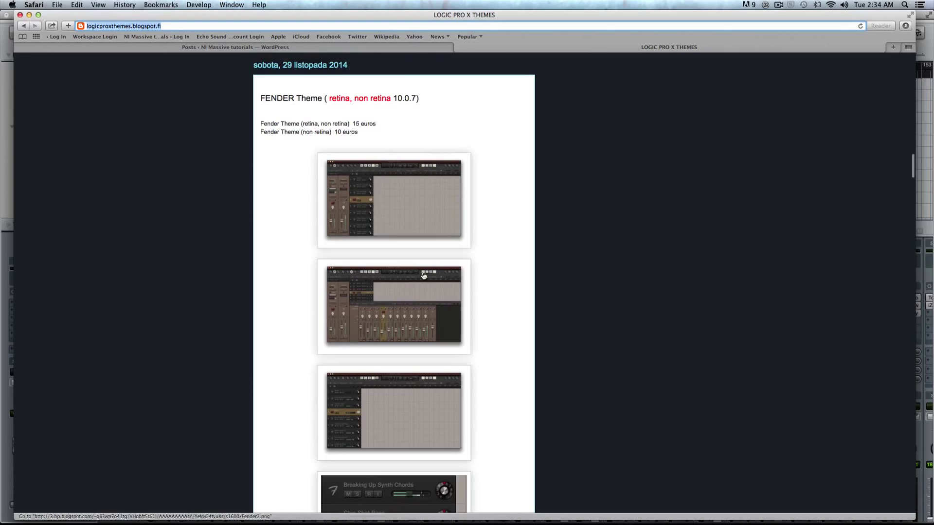
# Preview the second Fender theme screenshot enlarged, then close it and move down to Empirical Labs
pyautogui.click(424, 276)
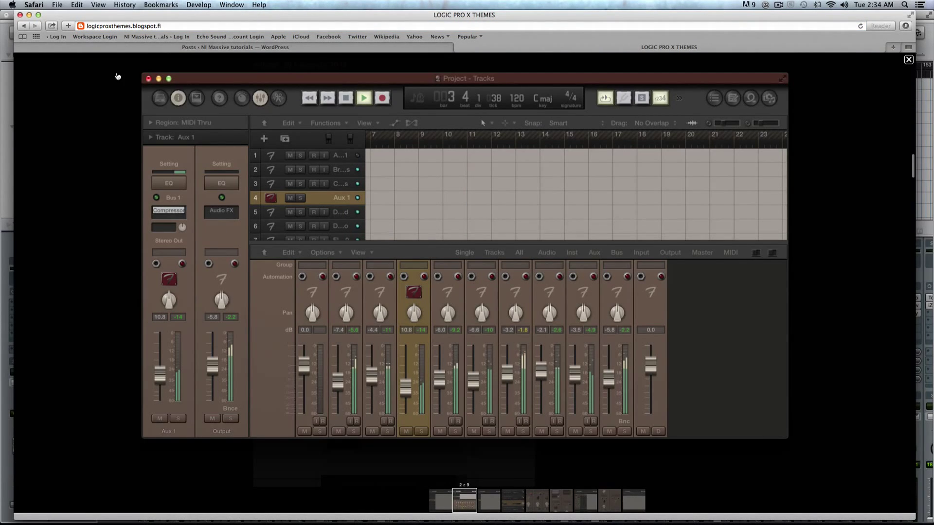
pyautogui.click(908, 59)
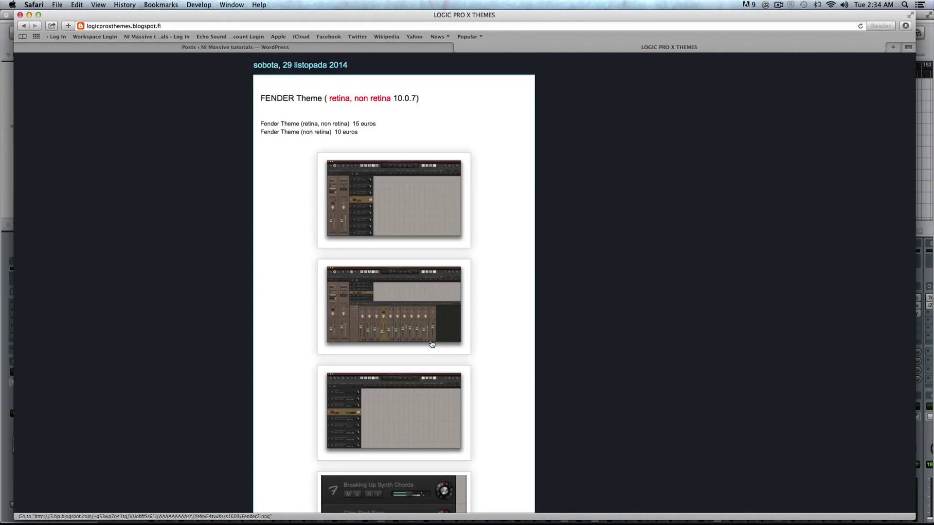
pyautogui.scroll(-10, 431, 343)
pyautogui.scroll(-8, 431, 343)
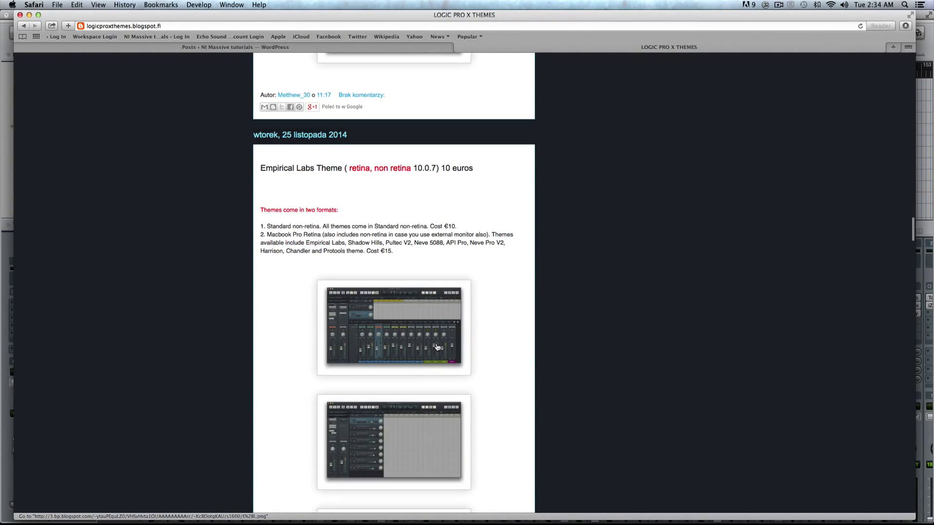
# Step through the seven Empirical Labs theme screenshots enlarged, then close the viewer
pyautogui.click(349, 339)
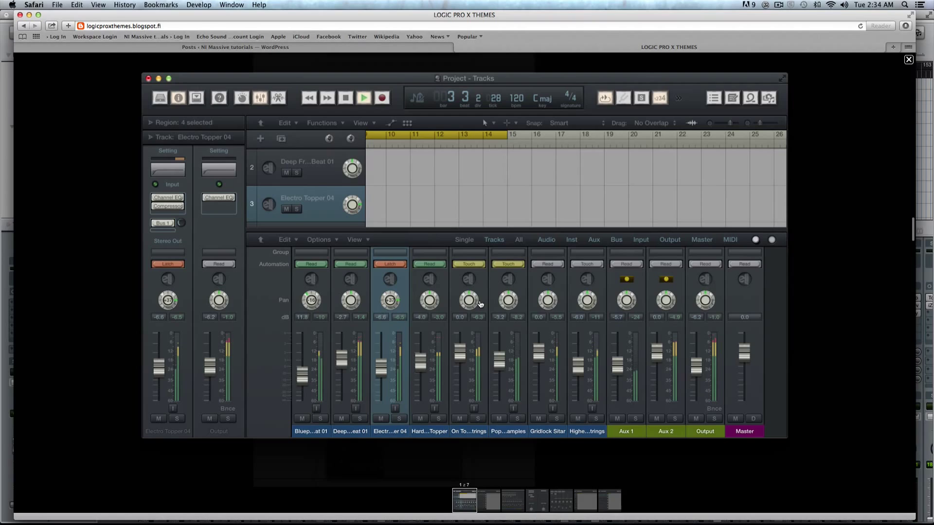
pyautogui.click(552, 316)
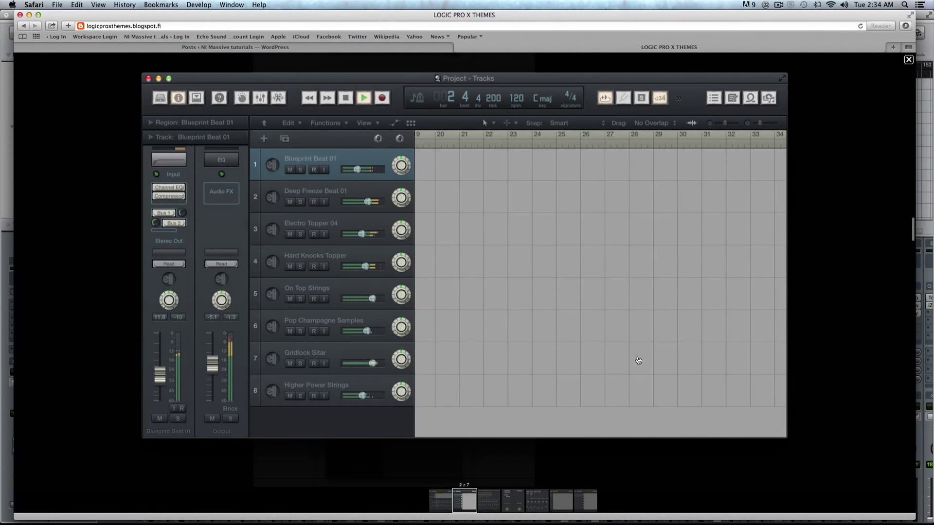
pyautogui.click(496, 499)
pyautogui.click(485, 500)
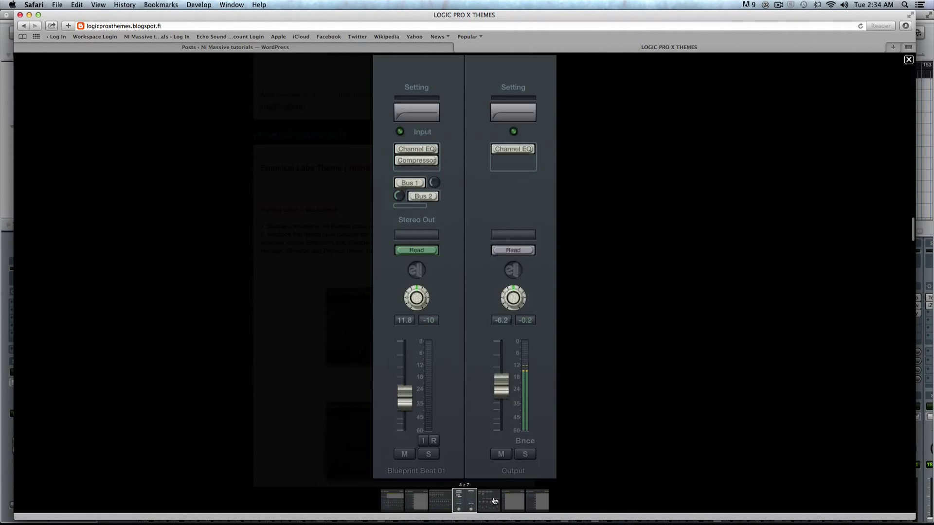
pyautogui.click(494, 501)
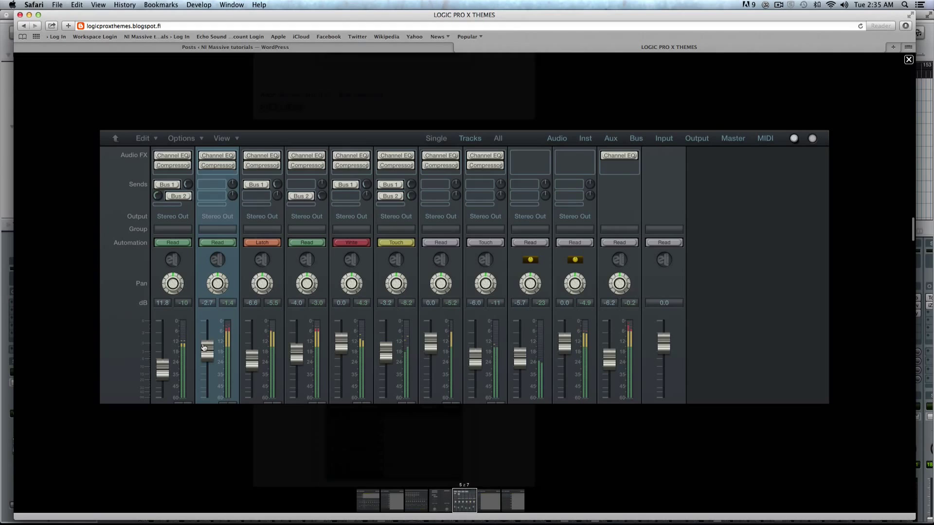
pyautogui.click(503, 504)
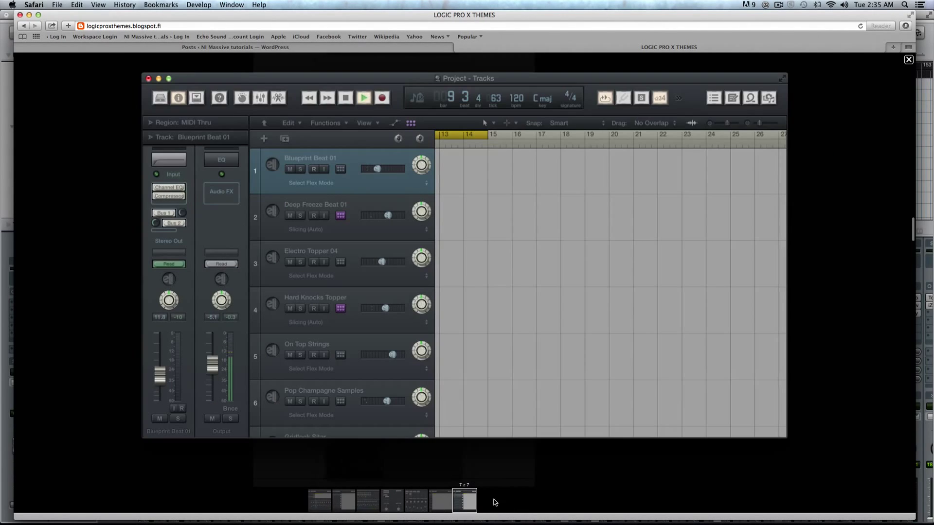
pyautogui.click(444, 496)
pyautogui.click(907, 60)
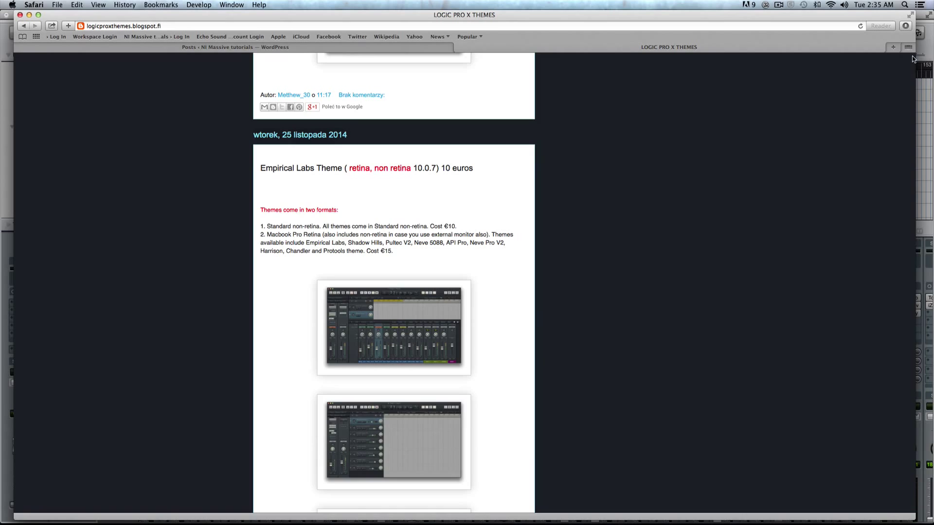
# Scroll through the plugin and theme screenshot posts, then back up to 'Make Your own Neve! 1.1'
pyautogui.scroll(-10, 653, 173)
pyautogui.scroll(-15, 653, 176)
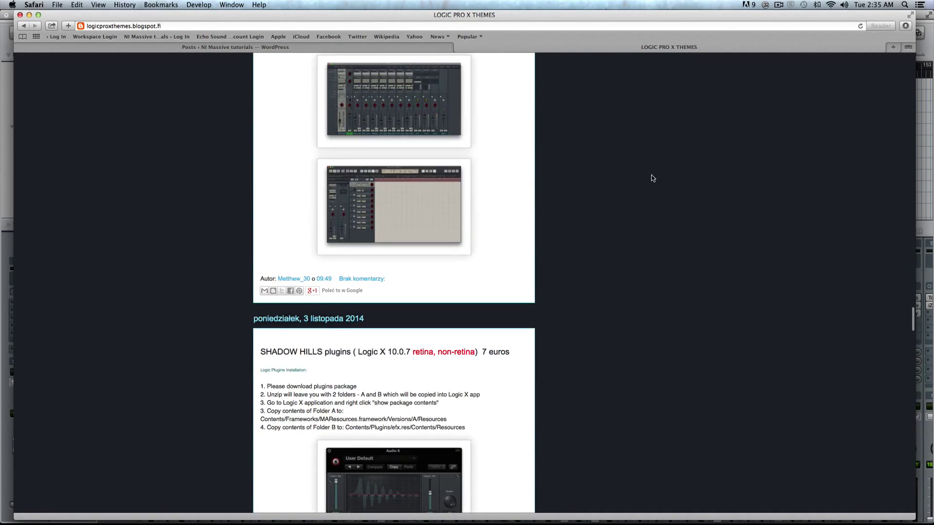
pyautogui.scroll(-15, 651, 177)
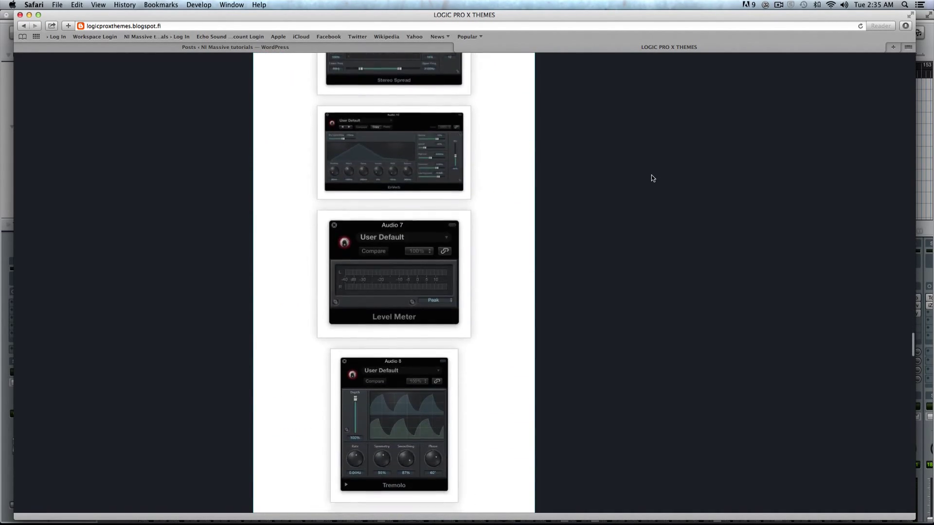
pyautogui.scroll(-4, 652, 178)
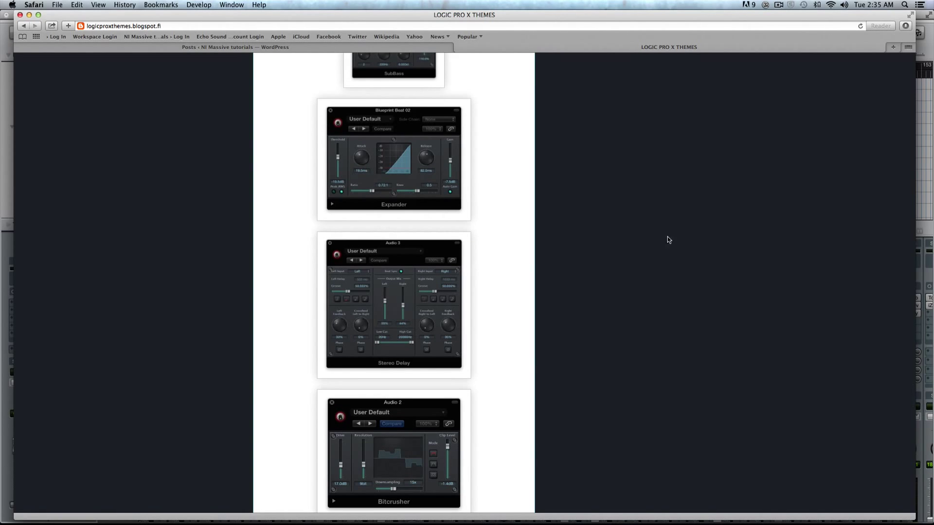
pyautogui.scroll(-15, 546, 298)
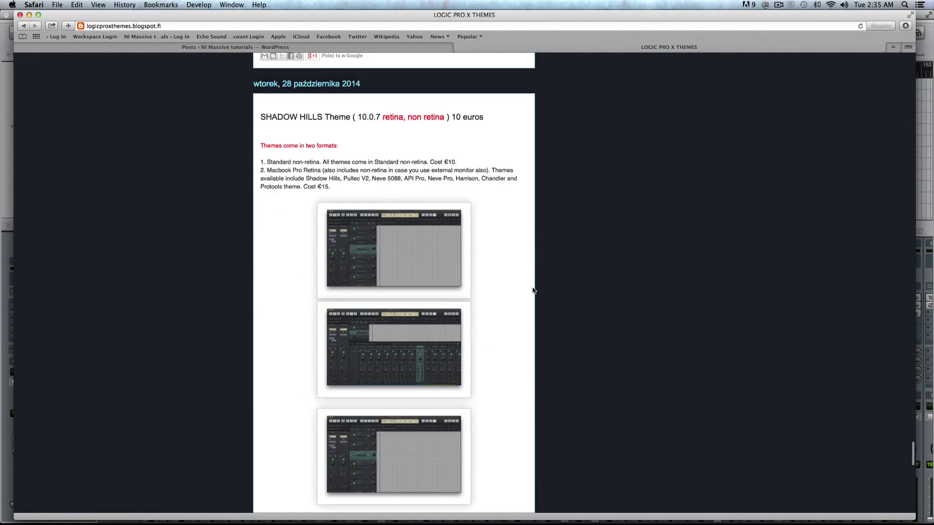
pyautogui.scroll(10, 515, 278)
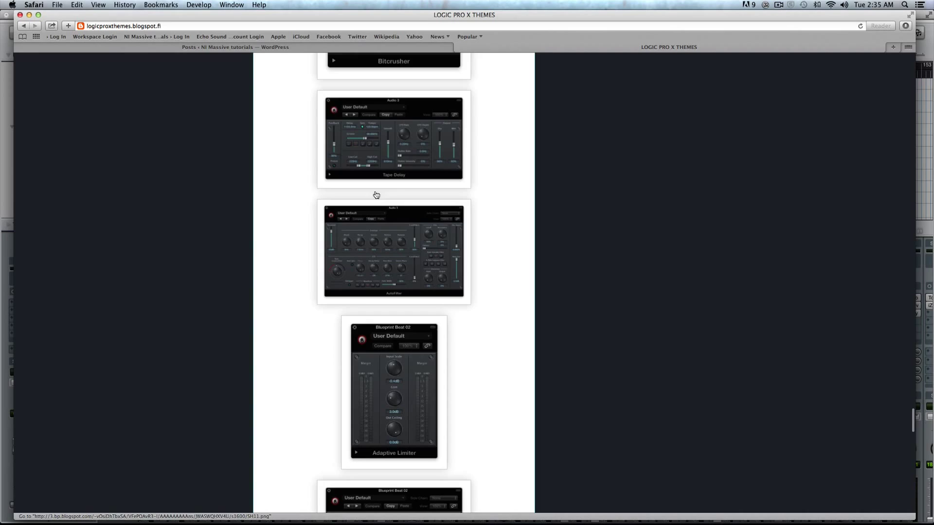
pyautogui.scroll(-9, 375, 295)
pyautogui.scroll(-3, 375, 295)
pyautogui.scroll(13, 409, 238)
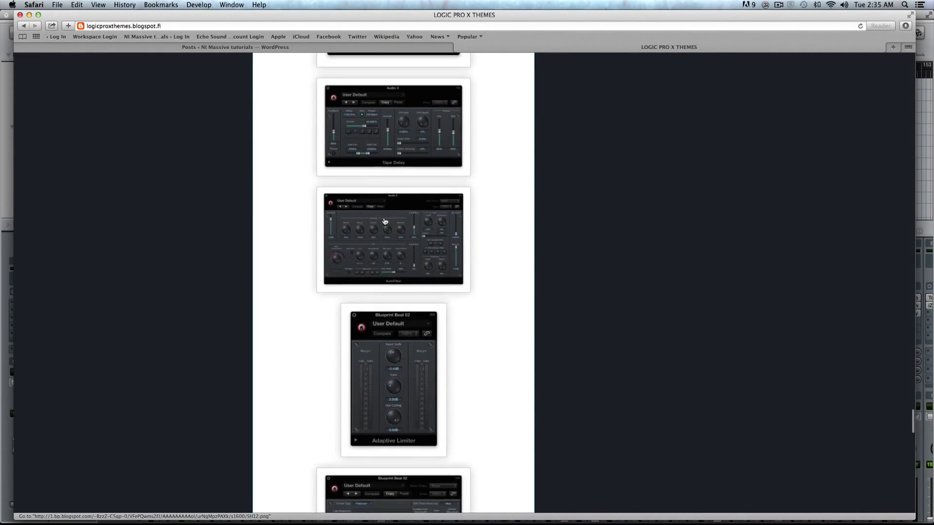
pyautogui.scroll(-15, 410, 238)
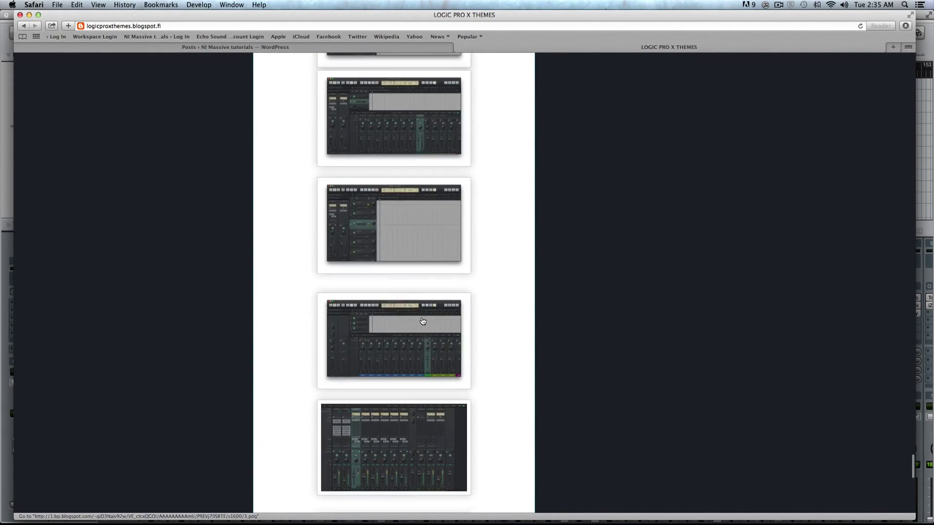
pyautogui.scroll(20, 423, 321)
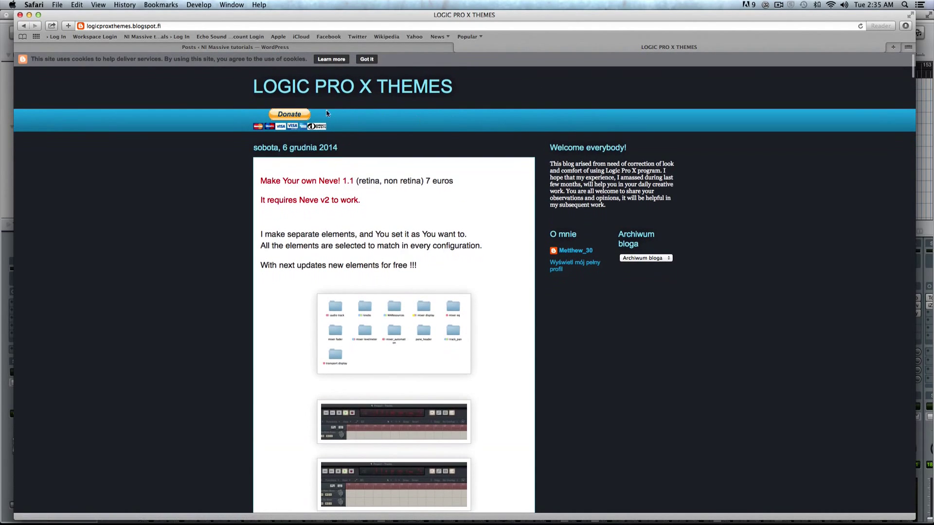
# Open the blog's PayPal donation page, then close it to reveal Finder's Applications folder
pyautogui.click(295, 117)
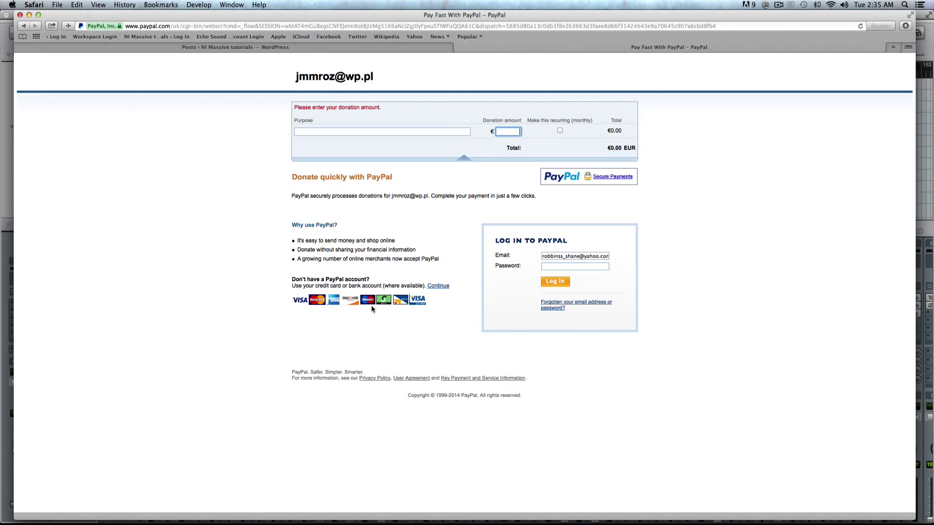
pyautogui.click(459, 47)
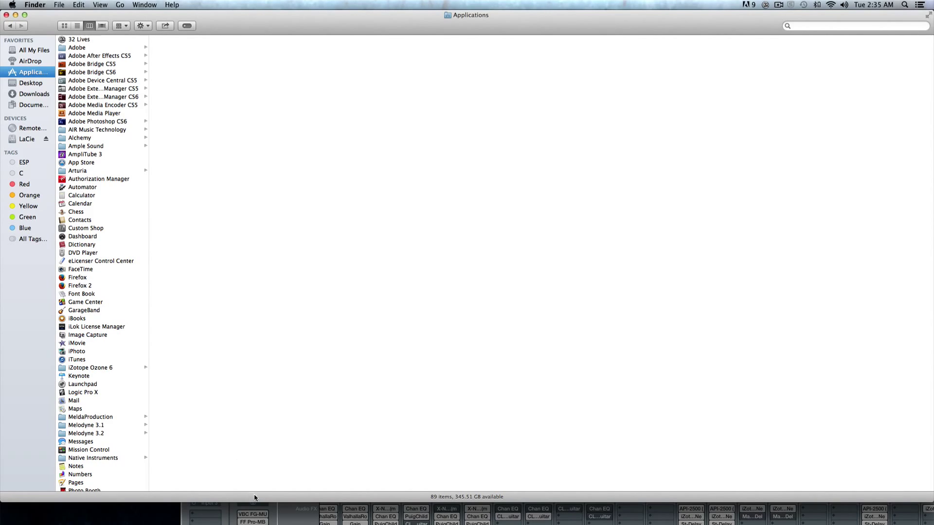
# Make the Finder Applications window taller to list more apps
pyautogui.moveTo(256, 503); pyautogui.dragTo(256, 523)
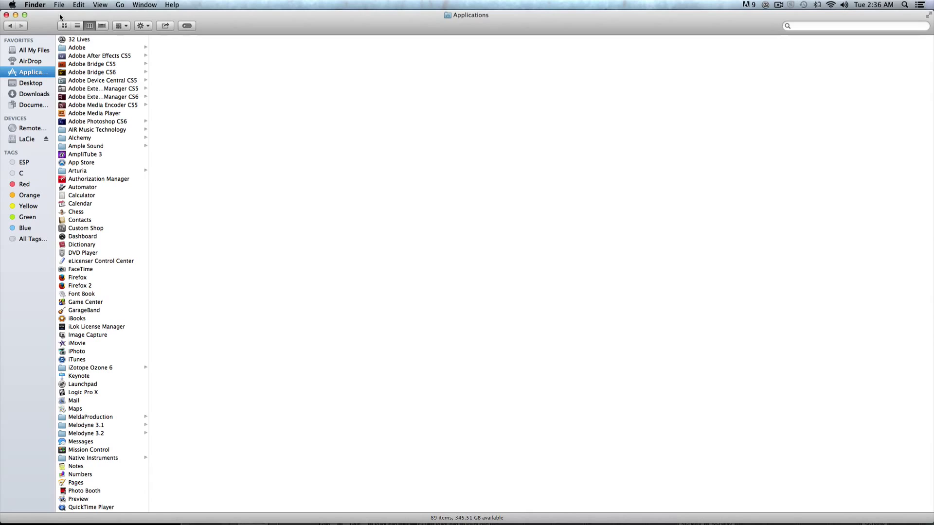
pyautogui.click(105, 6)
pyautogui.click(294, 113)
# Return to the Applications folder and select the Logic Pro X application
pyautogui.click(38, 65)
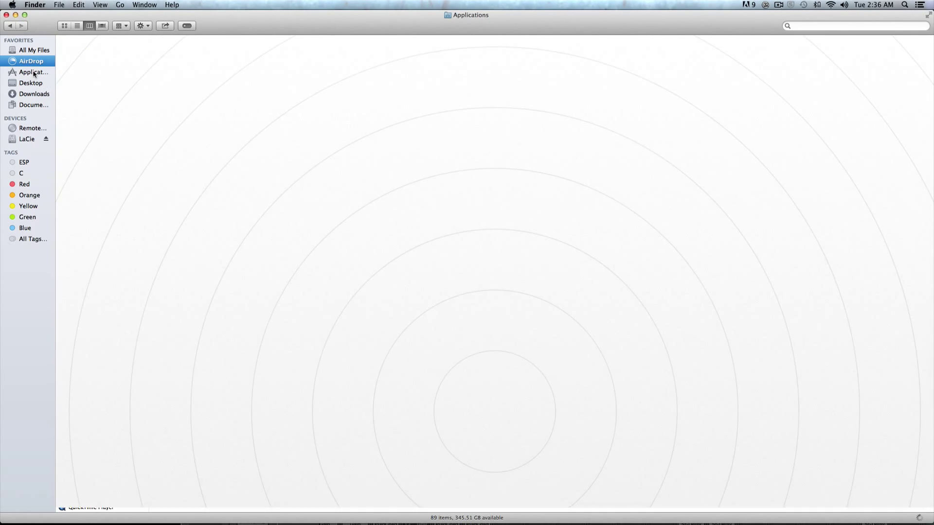
pyautogui.click(34, 73)
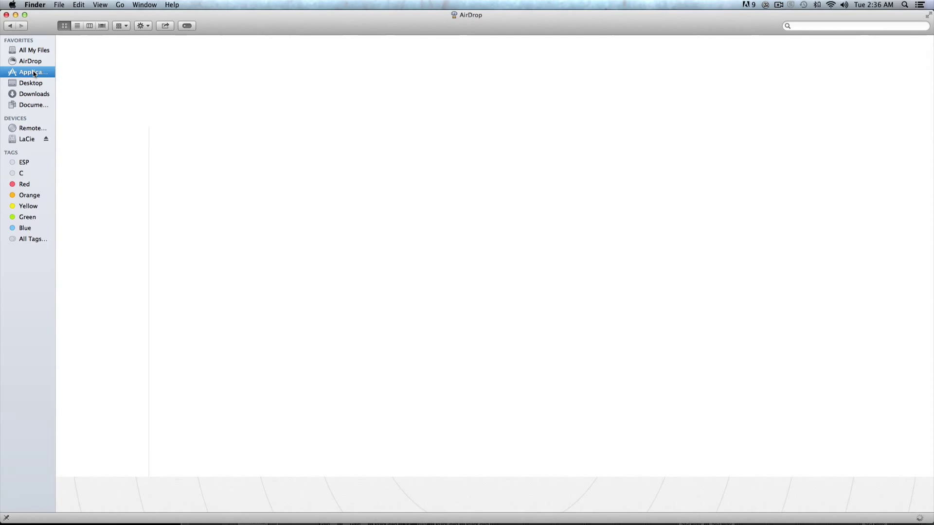
pyautogui.scroll(-2, 106, 155)
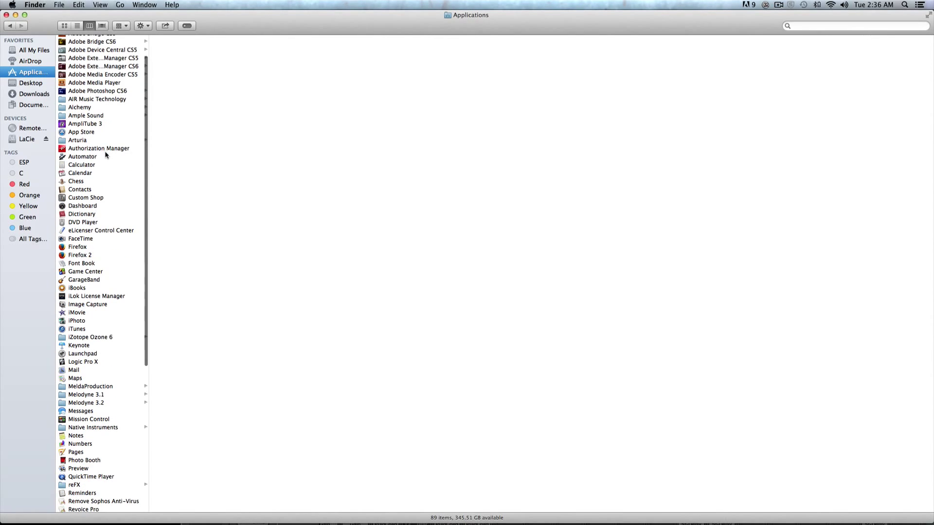
pyautogui.scroll(-2, 114, 223)
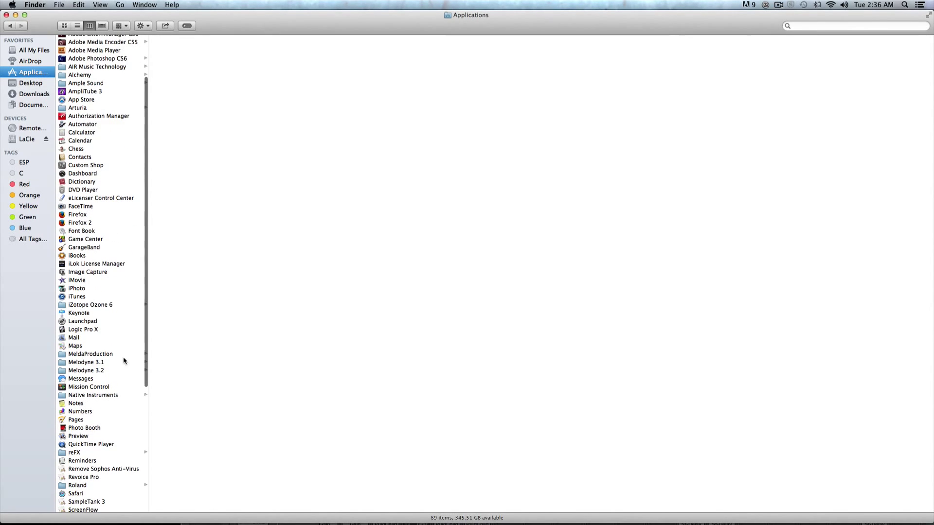
pyautogui.click(88, 330)
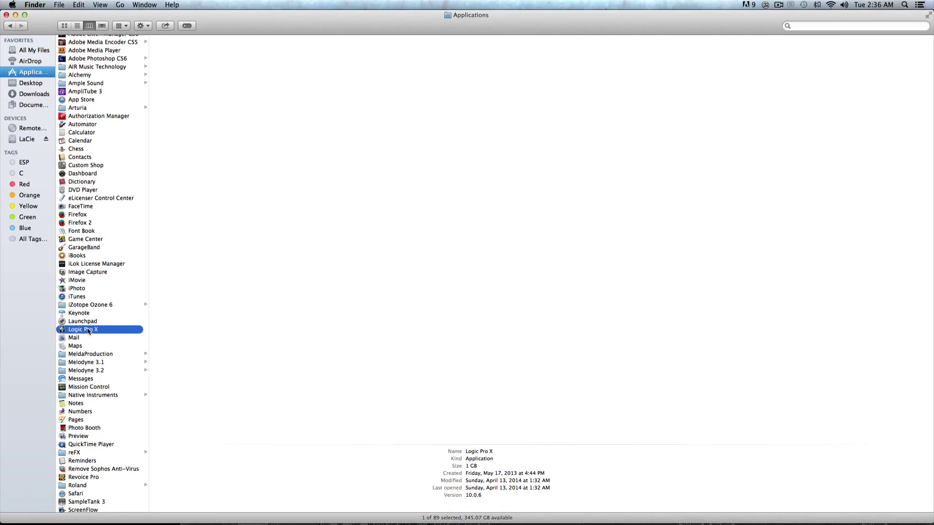
# Show Logic Pro X's package contents and open Contents > Frameworks
pyautogui.rightClick(88, 330)
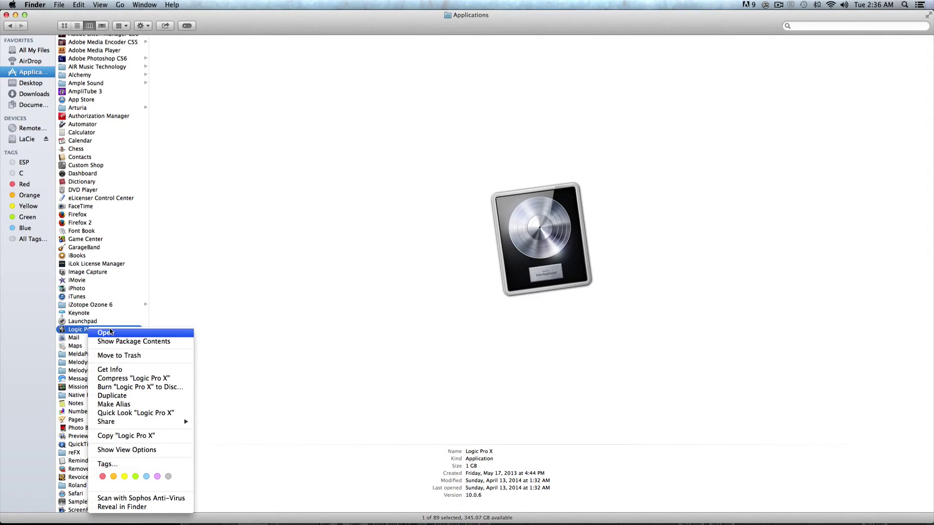
pyautogui.click(134, 341)
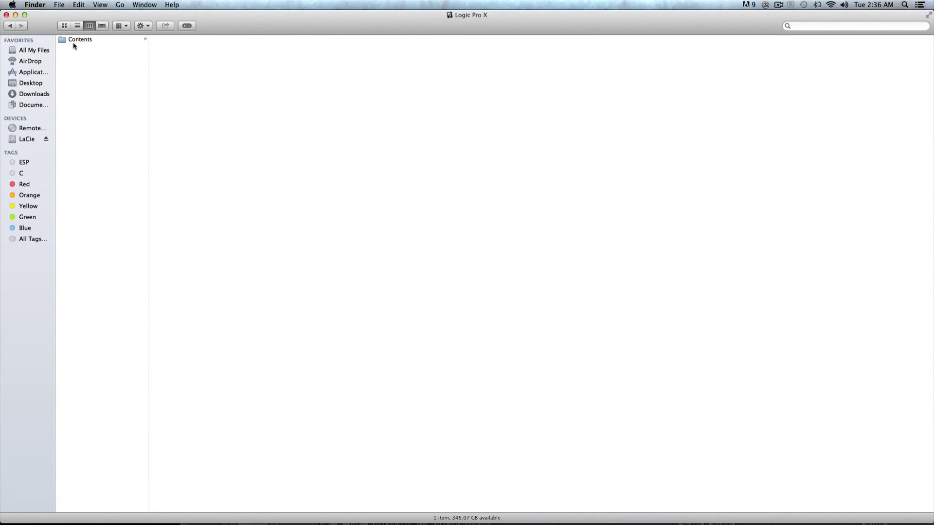
pyautogui.click(74, 42)
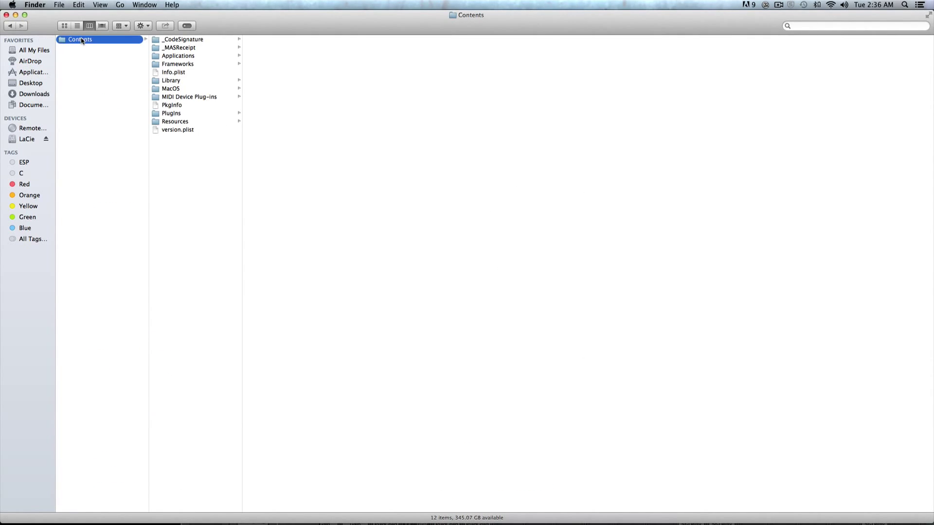
pyautogui.press('r')
pyautogui.click(191, 65)
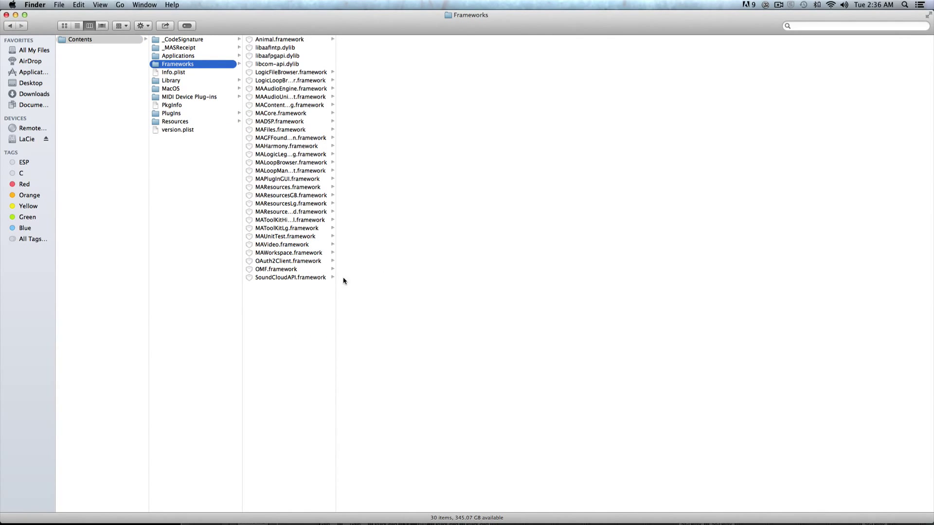
# Widen the frameworks column and open MAResources.framework > Versions > A > Resources
pyautogui.moveTo(335, 284); pyautogui.dragTo(432, 284)
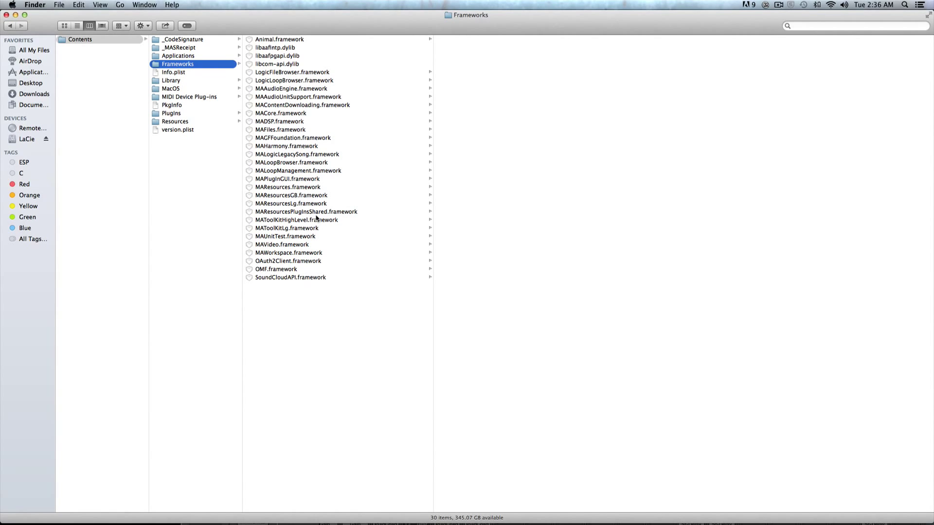
pyautogui.click(271, 188)
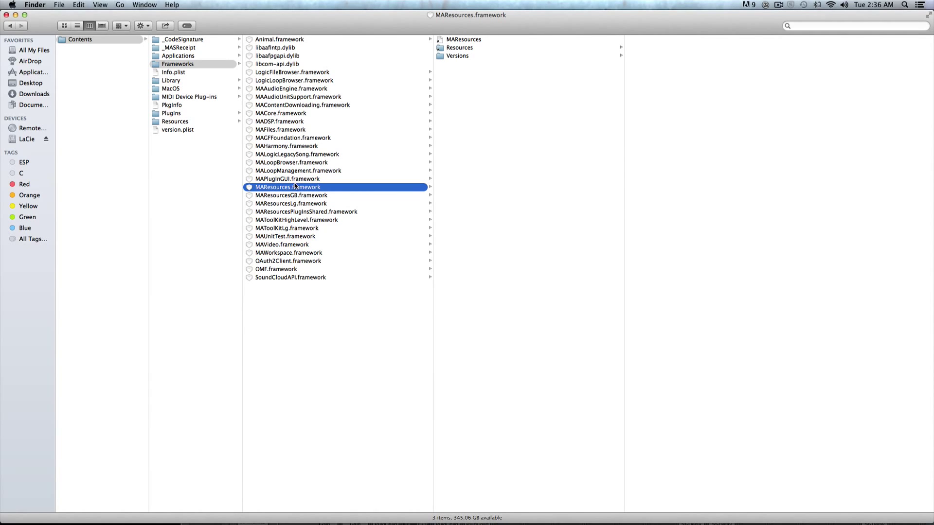
pyautogui.click(463, 57)
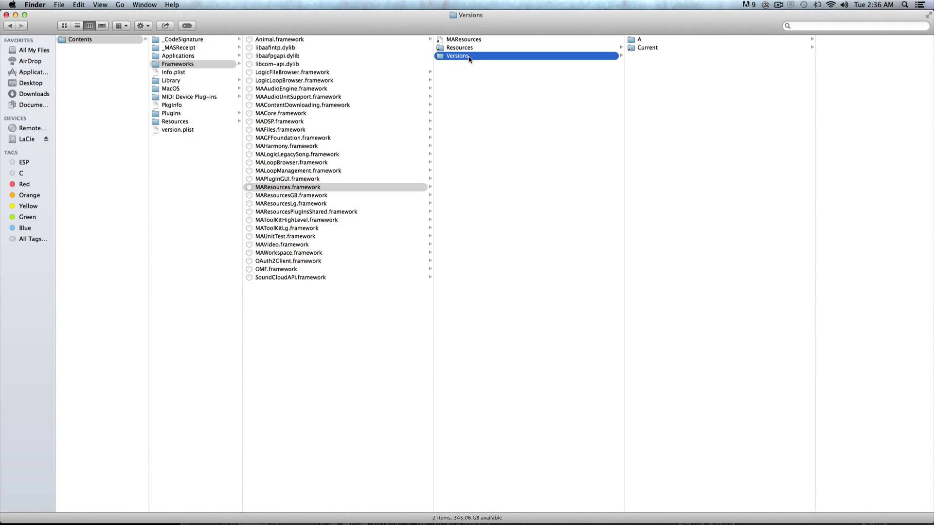
pyautogui.click(641, 41)
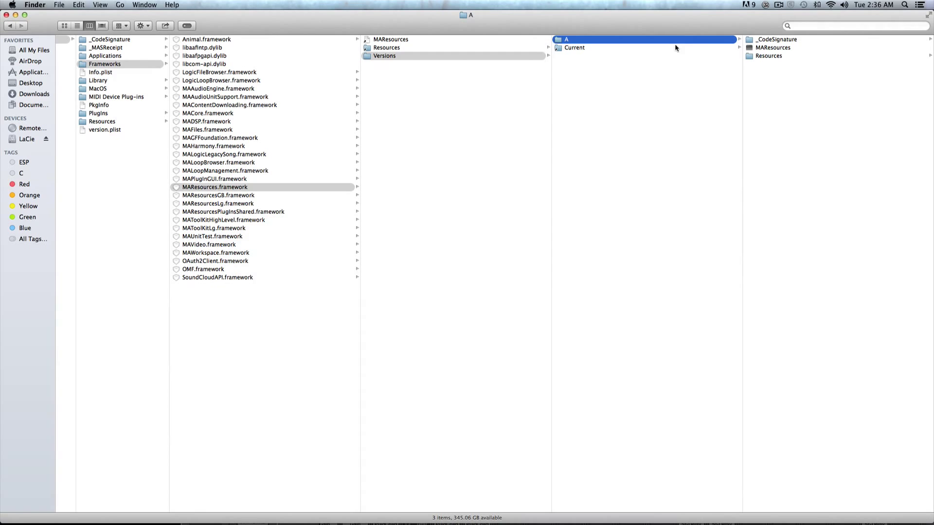
pyautogui.click(768, 56)
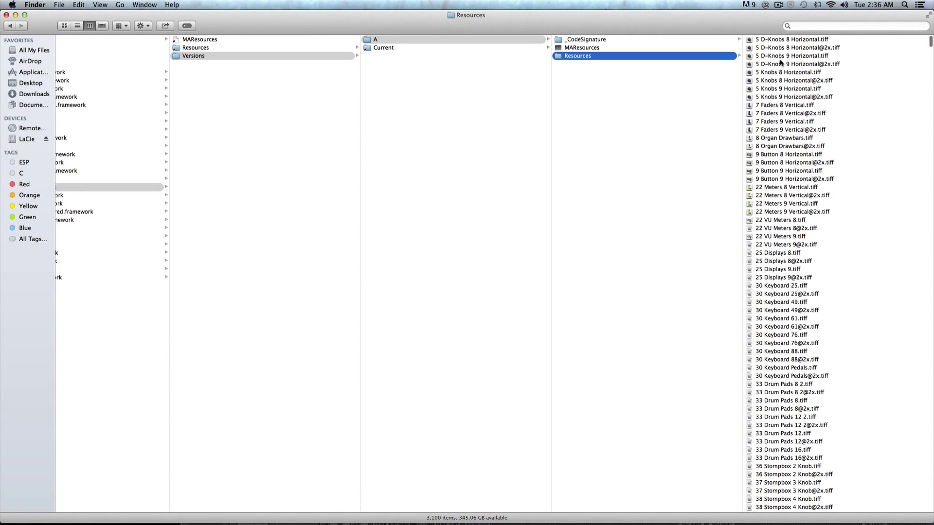
pyautogui.scroll(-20, 817, 155)
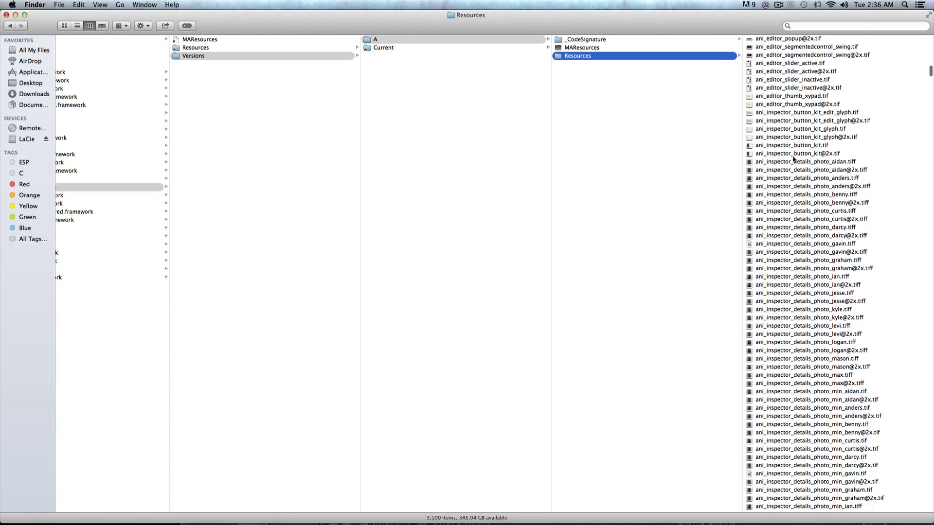
pyautogui.scroll(20, 857, 115)
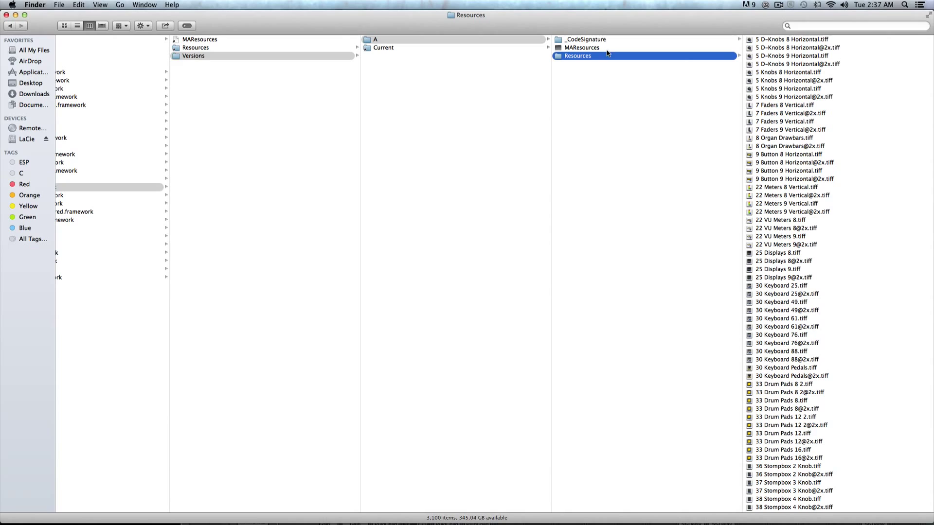
pyautogui.click(79, 5)
pyautogui.click(575, 73)
pyautogui.scroll(-5, 822, 174)
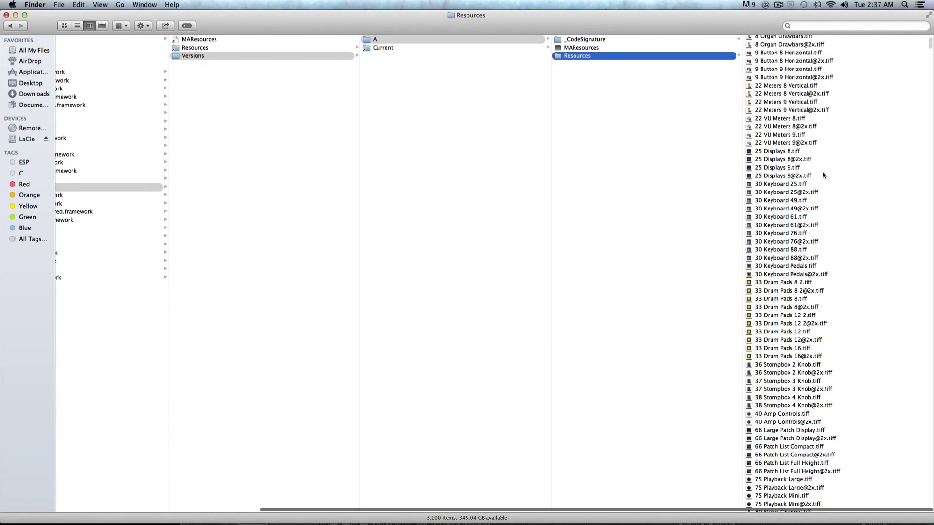
pyautogui.scroll(5, 792, 202)
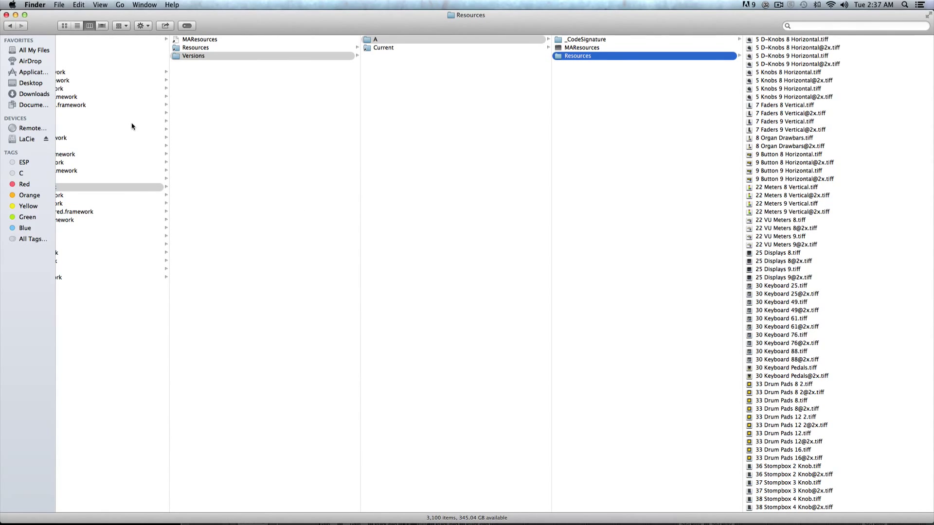
pyautogui.hscroll(-3, 243, 76)
# Go back to Applications and show the Logic Pro X package contents again
pyautogui.hscroll(-6, 236, 77)
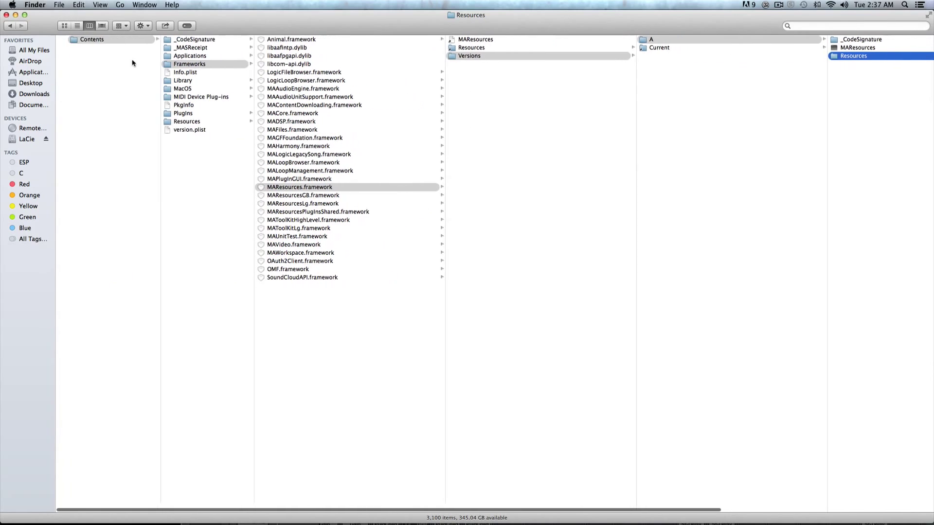
pyautogui.click(12, 26)
pyautogui.click(11, 26)
pyautogui.click(12, 25)
pyautogui.click(11, 25)
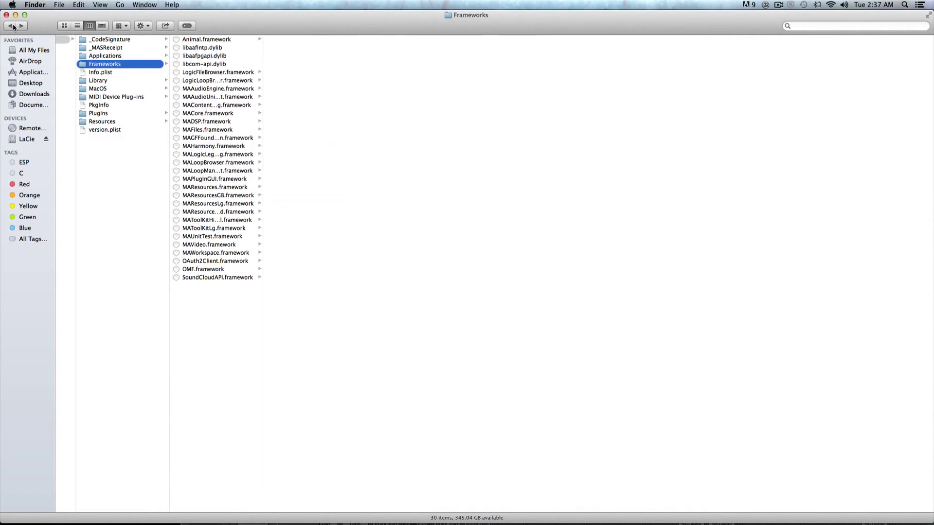
pyautogui.click(12, 26)
pyautogui.click(12, 26)
pyautogui.click(11, 26)
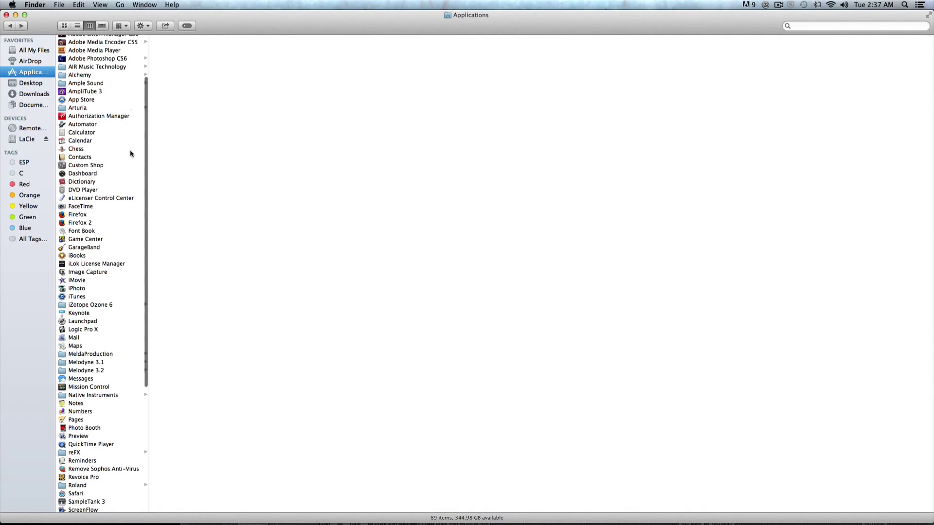
pyautogui.click(92, 332)
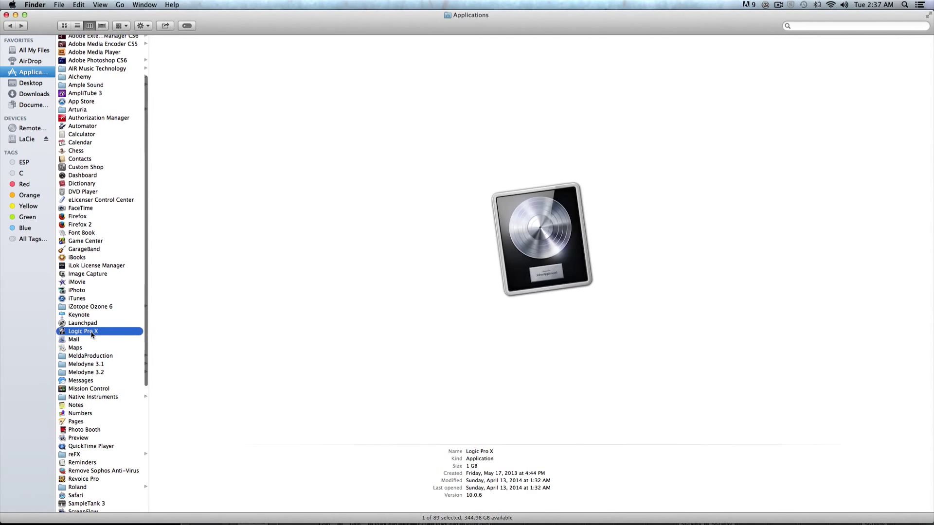
pyautogui.rightClick(92, 334)
pyautogui.click(126, 346)
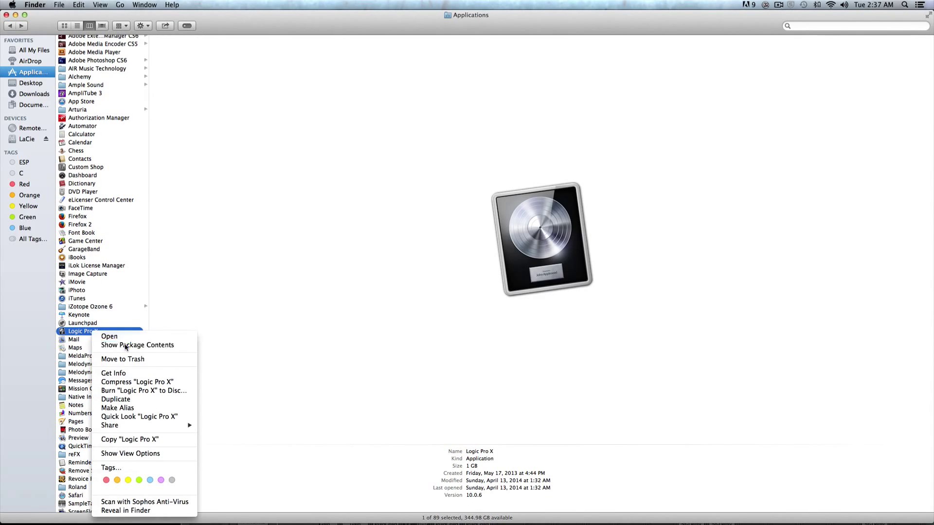
# Open Contents > Frameworks > MAResources.framework > Versions > A > Resources, widening the frameworks column
pyautogui.click(110, 41)
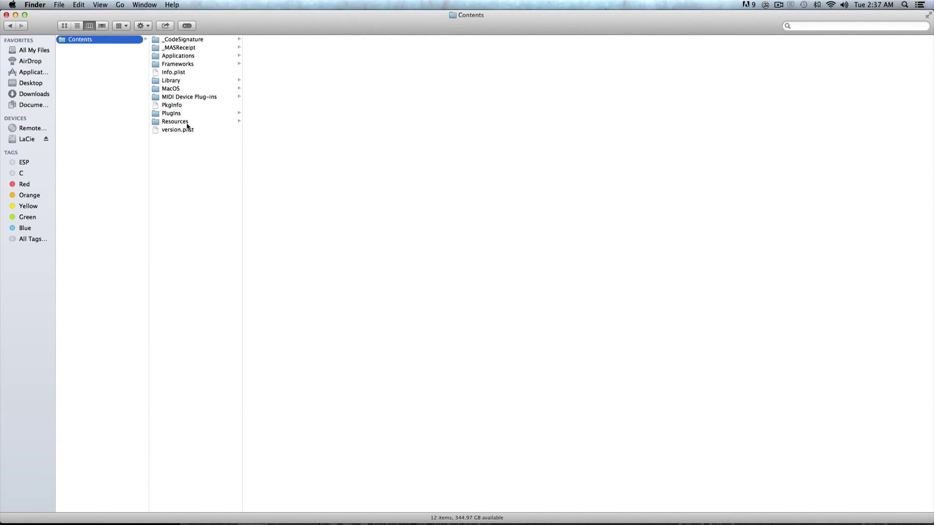
pyautogui.click(176, 65)
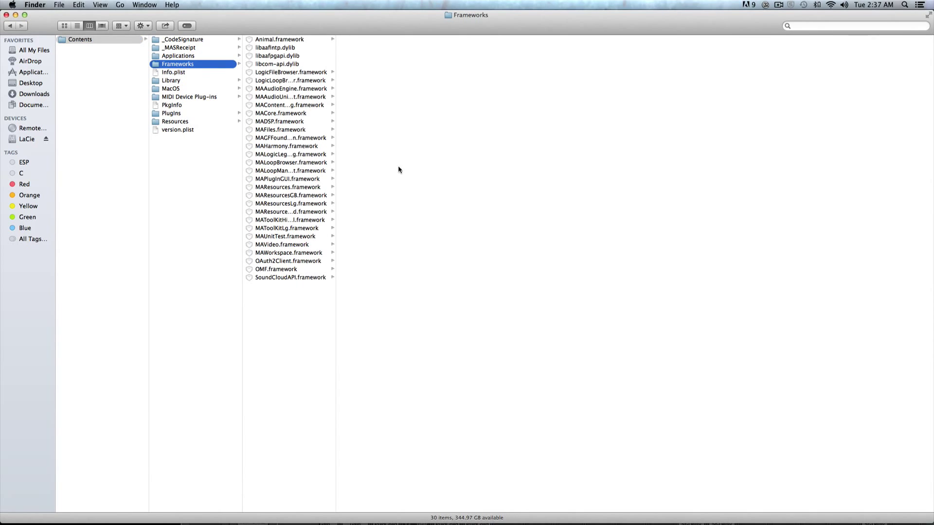
pyautogui.moveTo(336, 204); pyautogui.dragTo(445, 206)
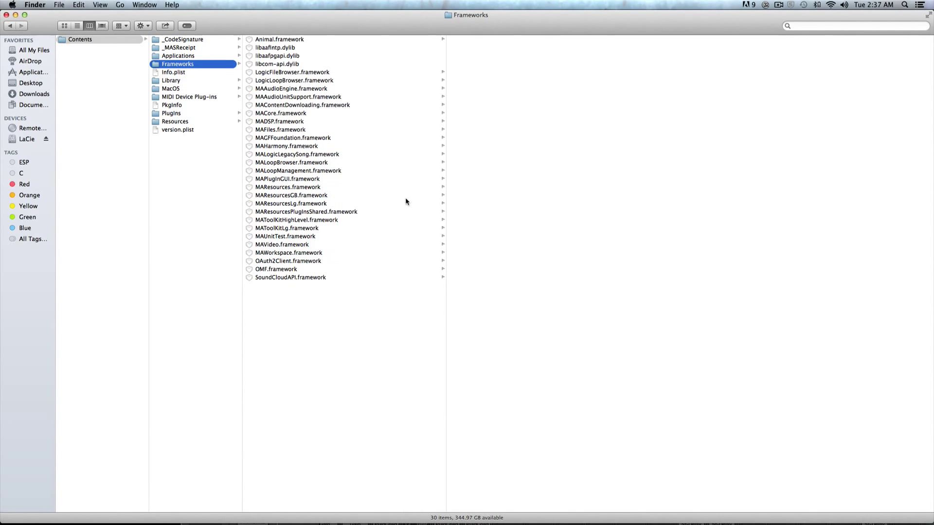
pyautogui.click(312, 188)
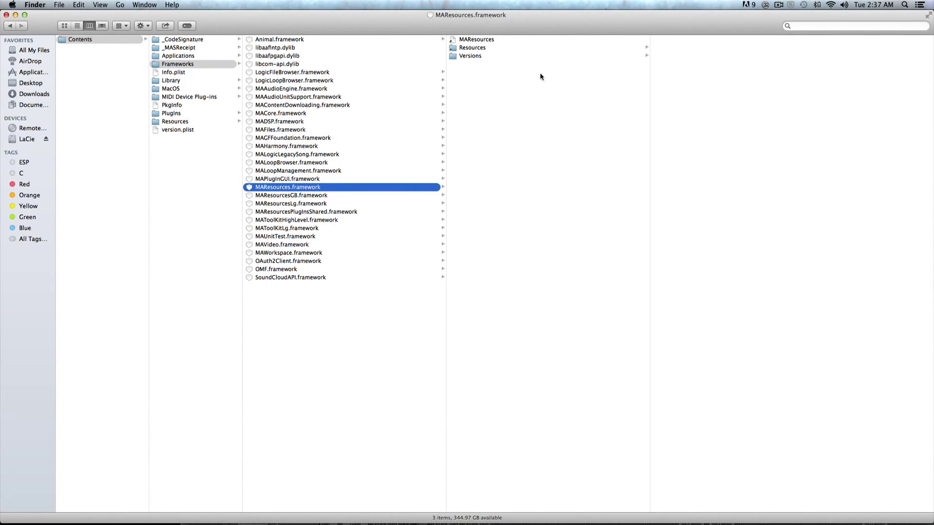
pyautogui.click(486, 56)
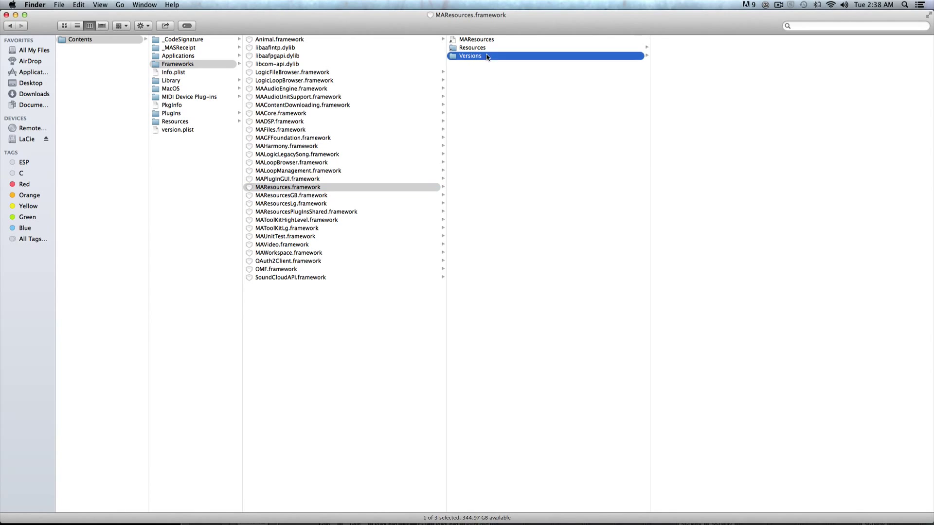
pyautogui.click(667, 40)
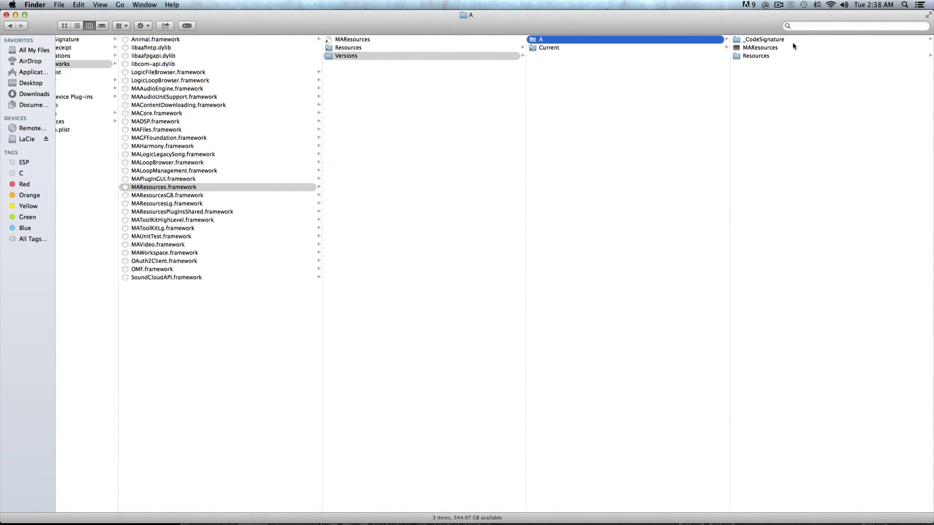
pyautogui.click(771, 55)
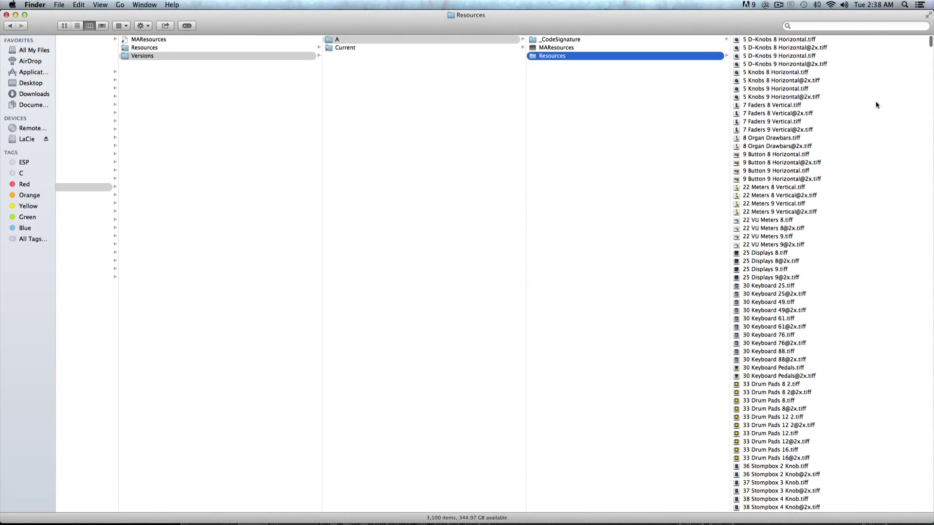
# Bring the Tate Dreaming2 project window forward and zoom it to fill the screen
pyautogui.moveTo(727, 508)
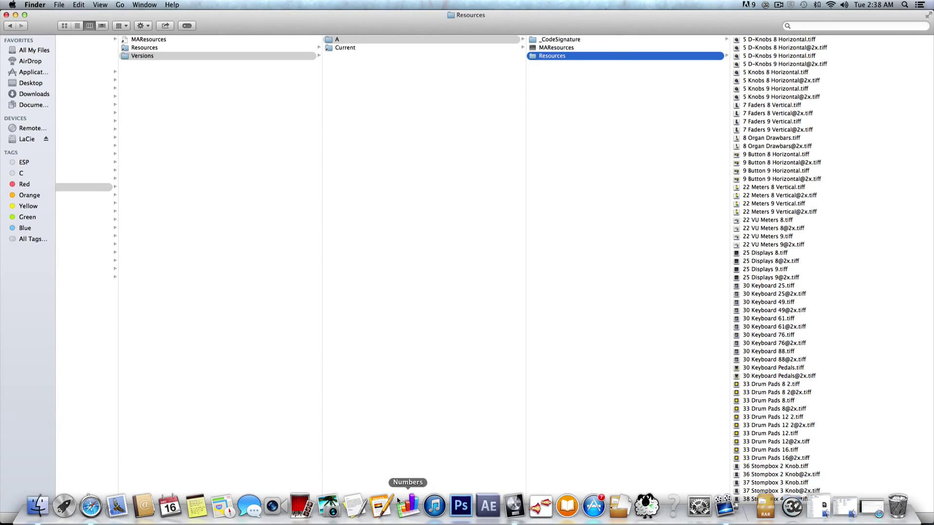
pyautogui.click(513, 505)
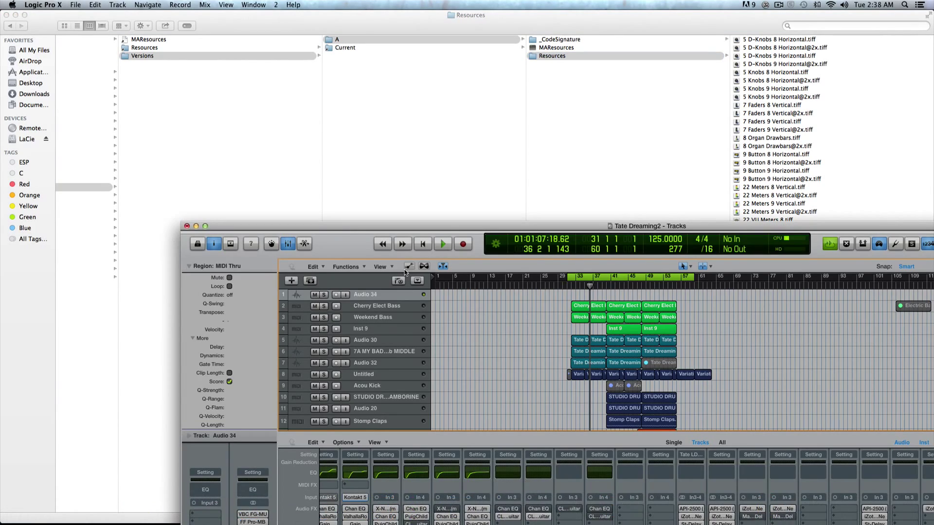
pyautogui.doubleClick(355, 228)
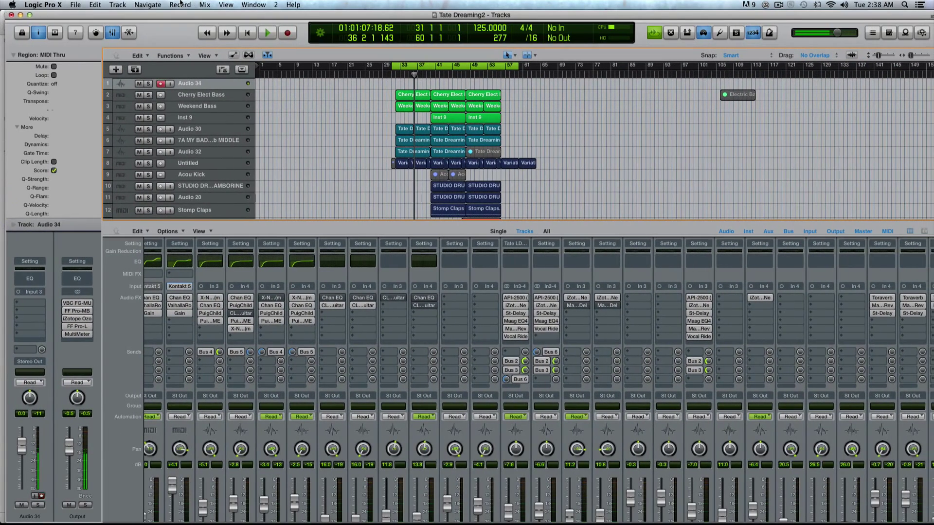